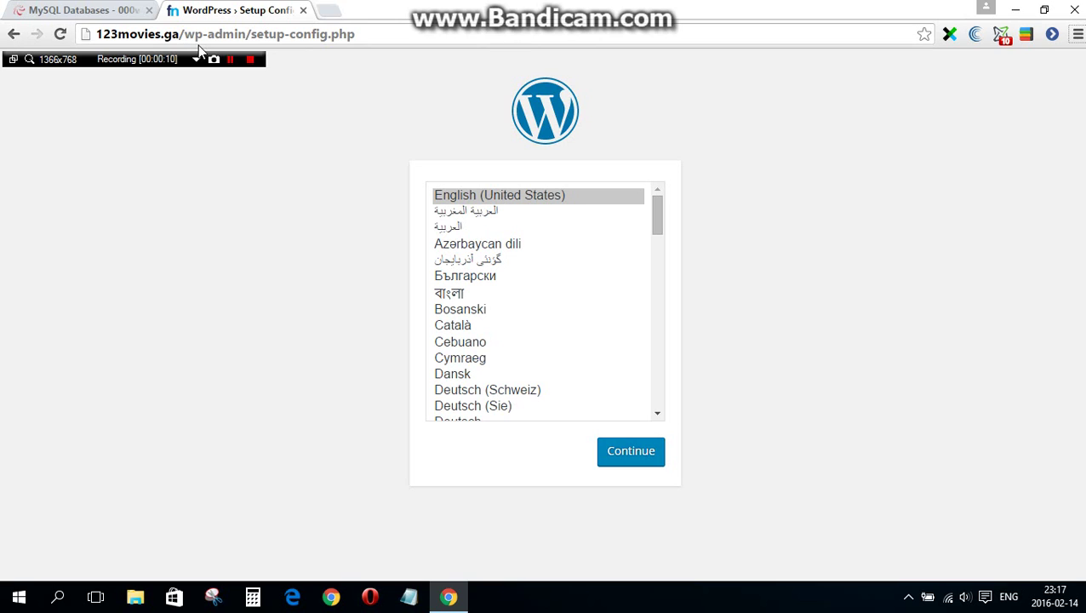
Choose English (United States) as the installation language and proceed to the database connection form
{"action": "left_click", "coordinate": [473, 195]}
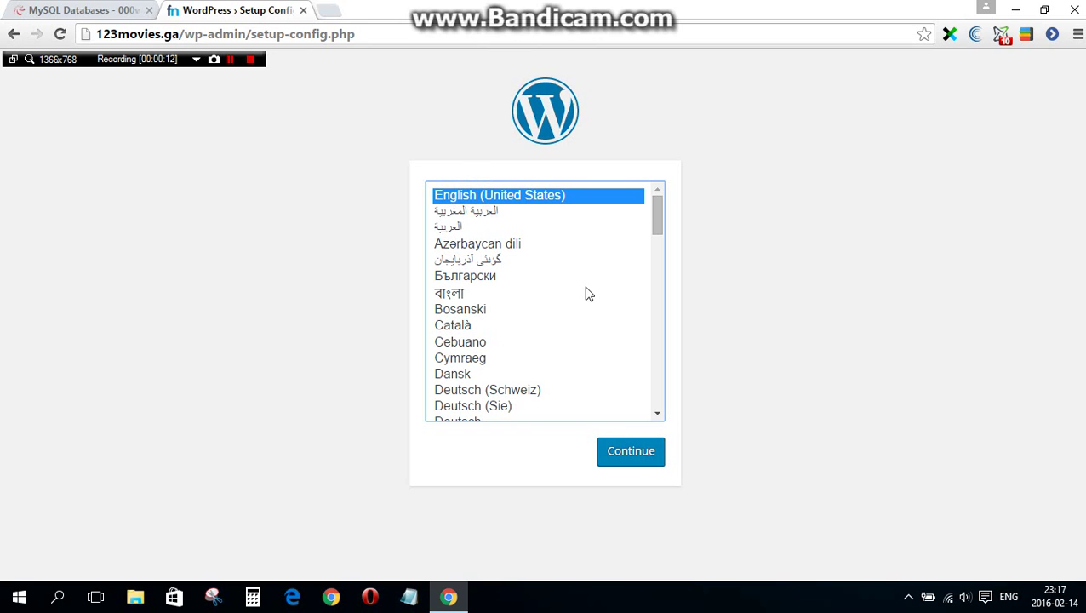
{"action": "left_click", "coordinate": [644, 458]}
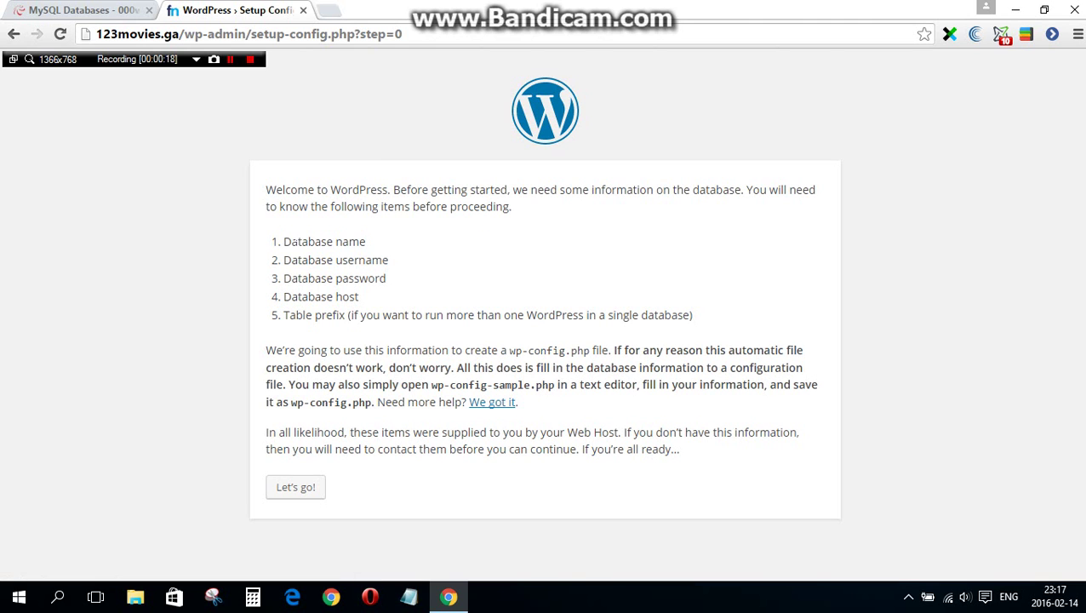
{"action": "left_click", "coordinate": [291, 482]}
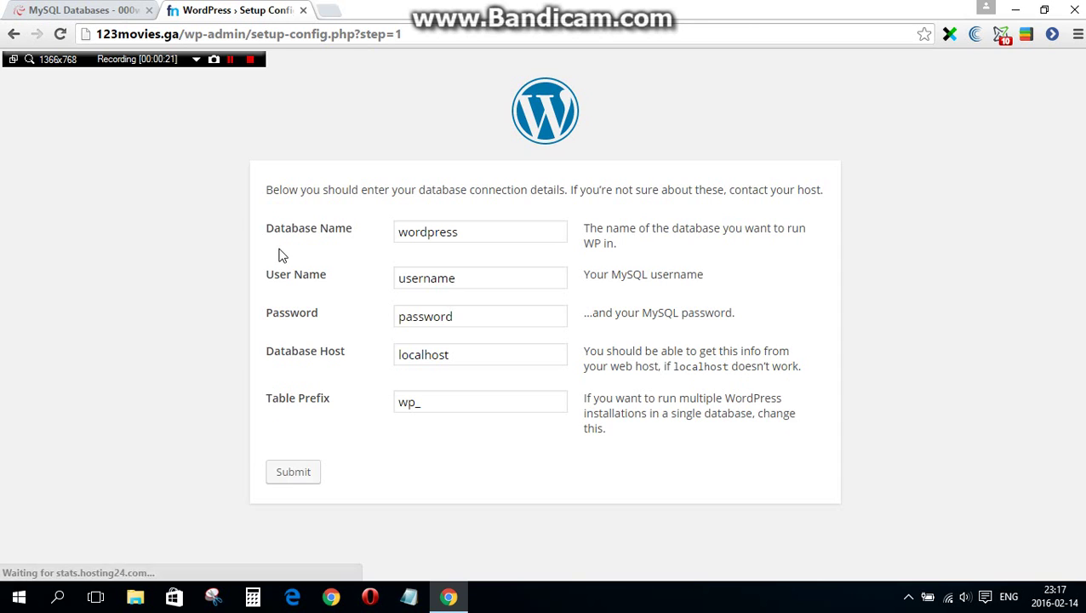
Copy the MySQL database name from the hosting account's database list and paste it as the WordPress Database Name
{"action": "left_click", "coordinate": [109, 9]}
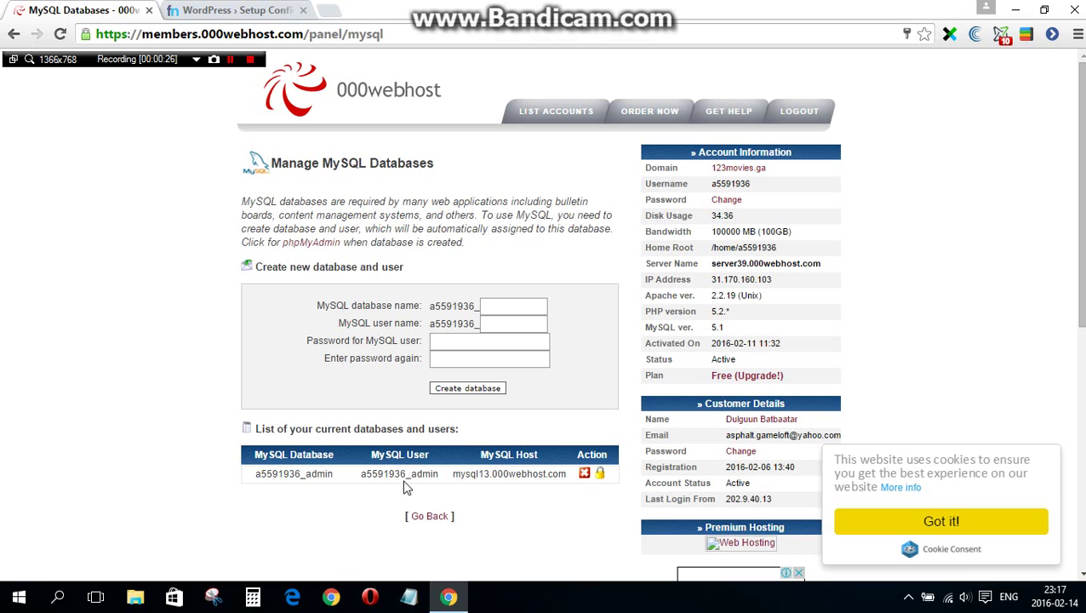
{"action": "left_click_drag", "start_coordinate": [334, 481], "coordinate": [255, 474]}
{"action": "key", "text": "ctrl+c"}
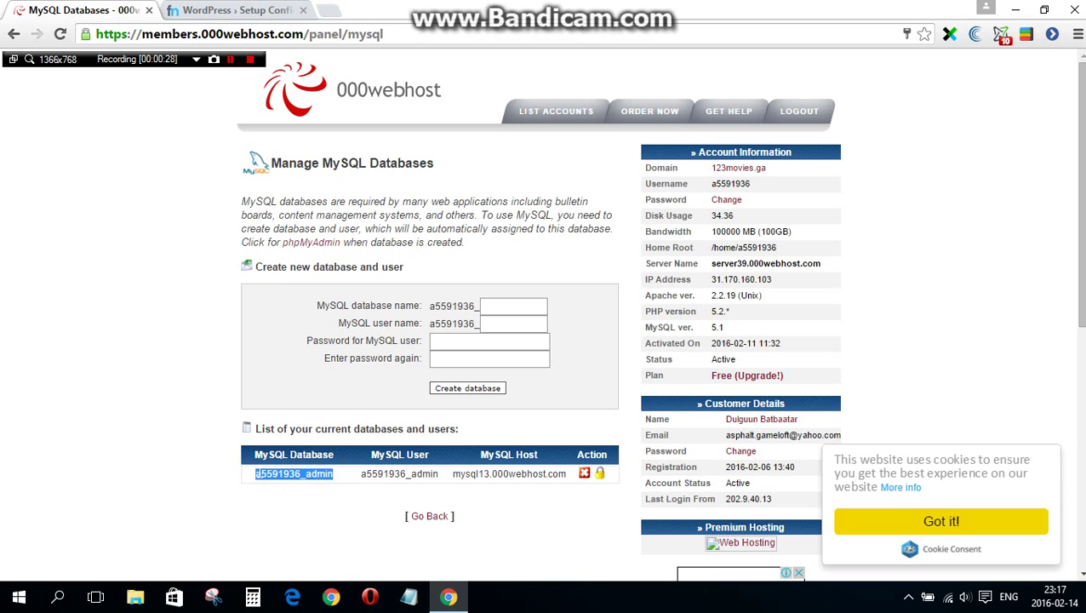
{"action": "left_click", "coordinate": [241, 16]}
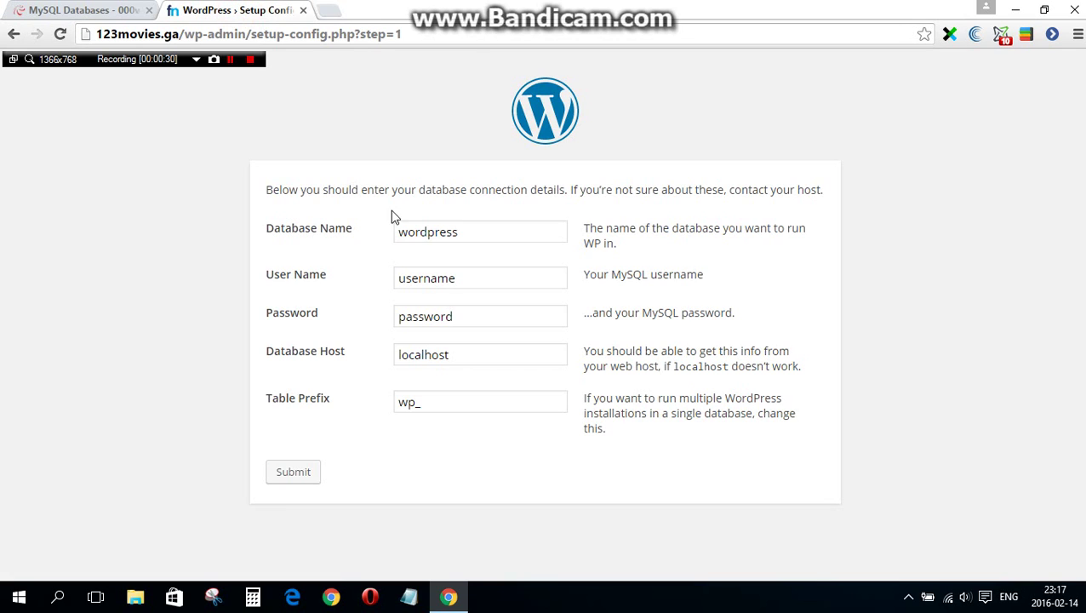
{"action": "left_click", "coordinate": [430, 232]}
{"action": "double_click", "coordinate": [430, 231]}
{"action": "key", "text": "ctrl+v"}
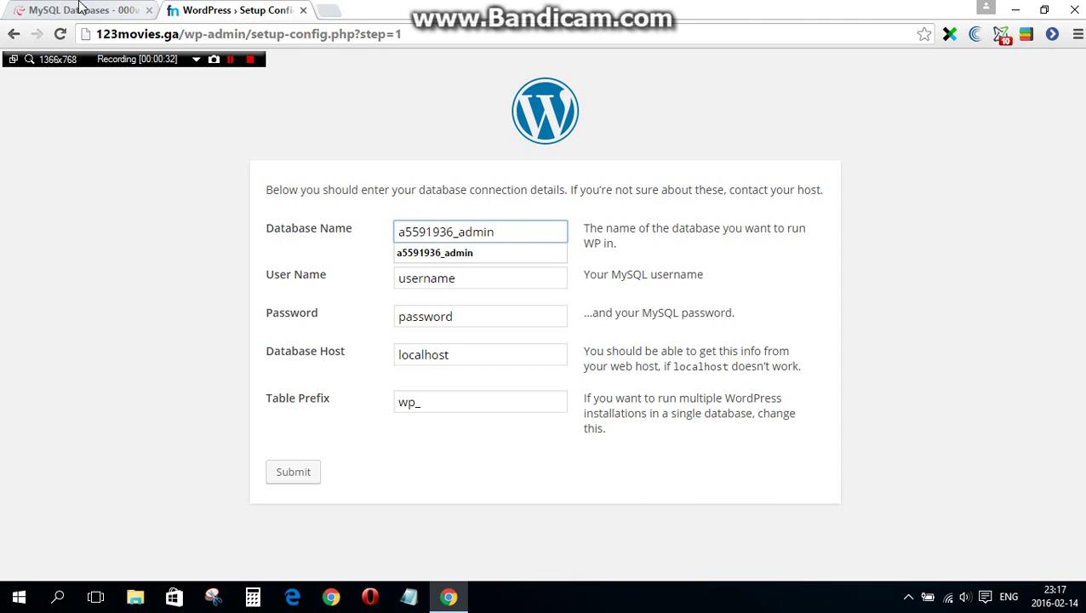
Copy the MySQL user from the hosting account's database list and paste it as the WordPress database User Name
{"action": "left_click", "coordinate": [134, 8]}
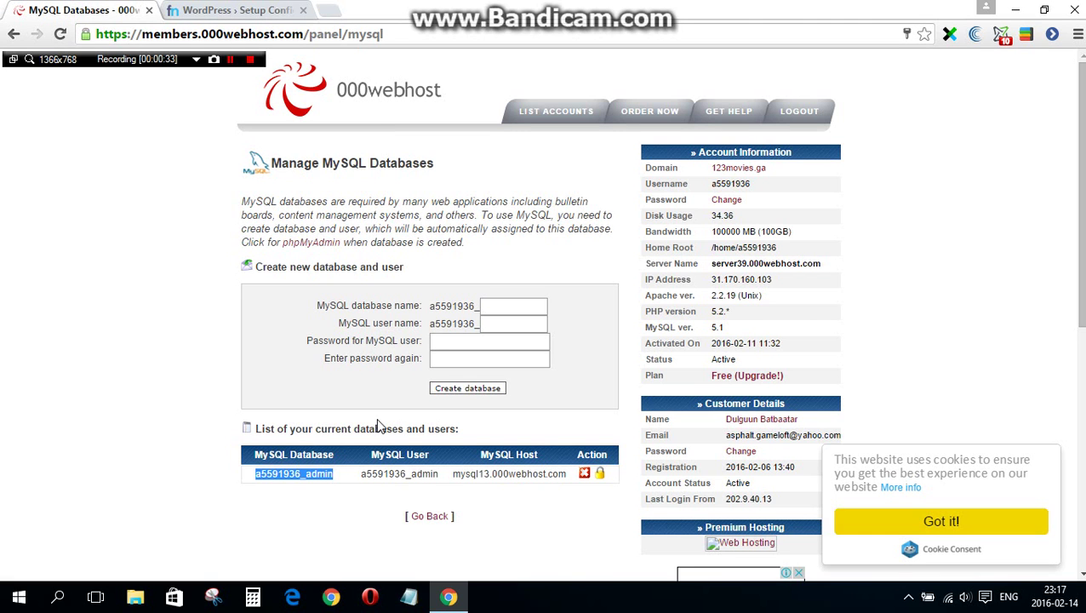
{"action": "left_click_drag", "start_coordinate": [361, 473], "coordinate": [434, 473]}
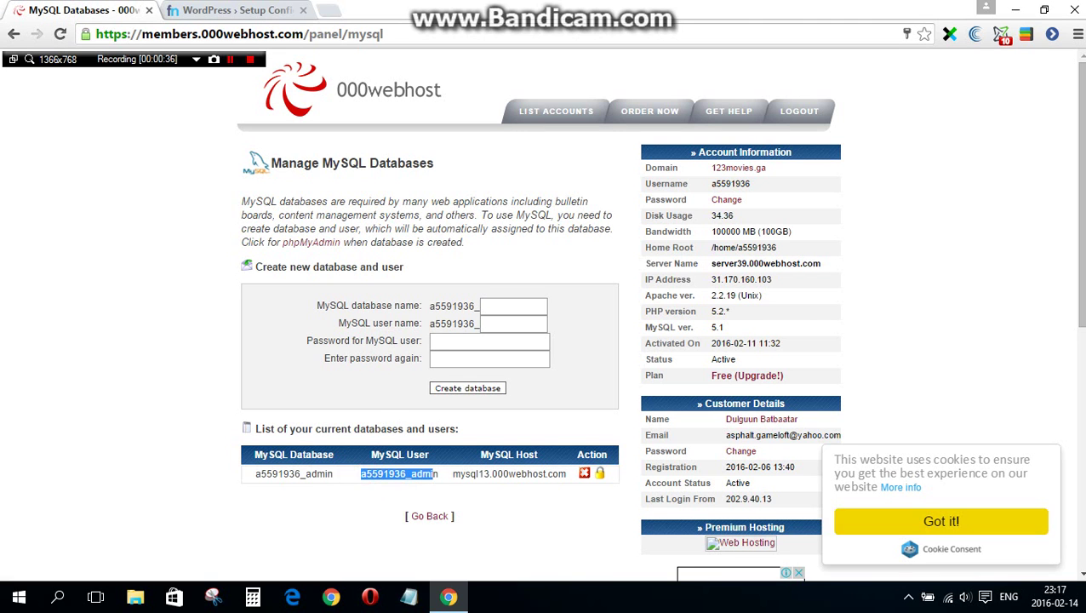
{"action": "left_click", "coordinate": [223, 9]}
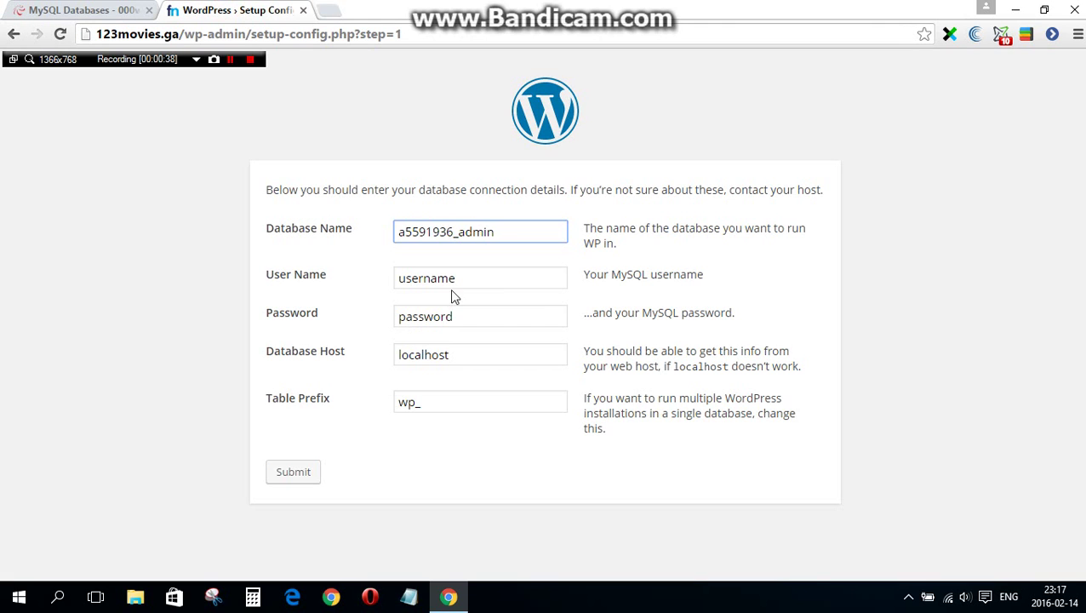
{"action": "left_click", "coordinate": [458, 281]}
{"action": "double_click", "coordinate": [459, 285]}
{"action": "key", "text": "ctrl+v"}
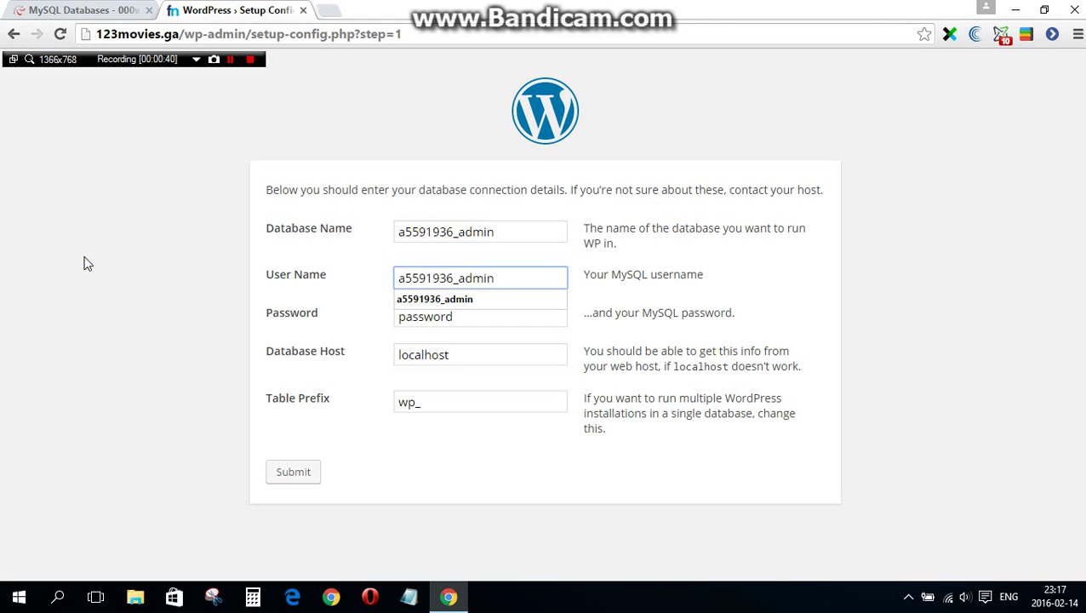
{"action": "left_click", "coordinate": [82, 255]}
Copy the MySQL host mysql13.000webhost.com from the hosting page and paste it as the WordPress Database Host
{"action": "left_click", "coordinate": [96, 8]}
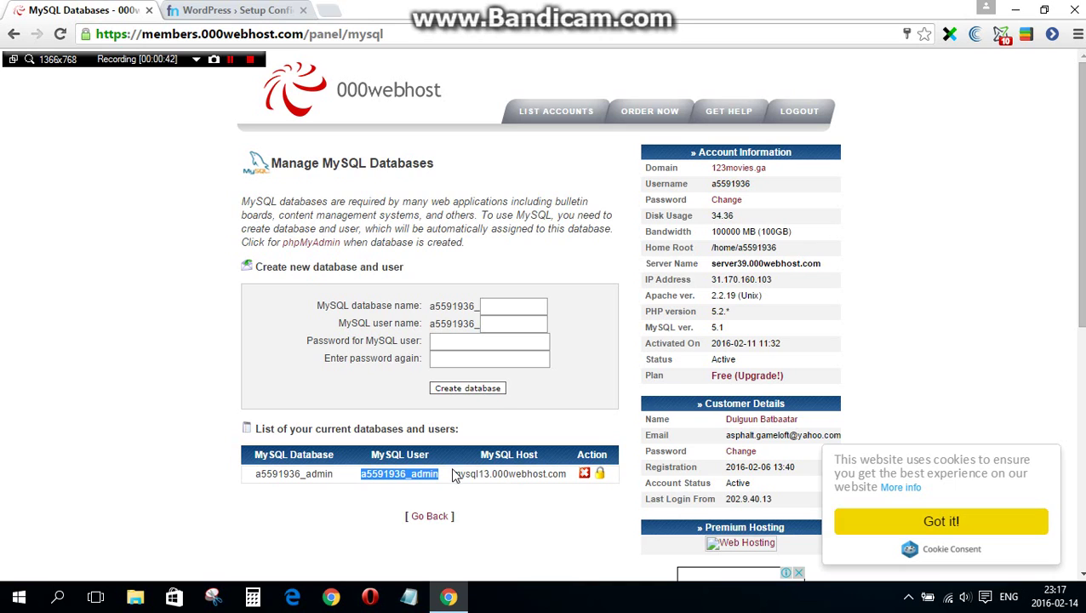
{"action": "left_click_drag", "start_coordinate": [453, 473], "coordinate": [565, 474]}
{"action": "key", "text": "ctrl+c"}
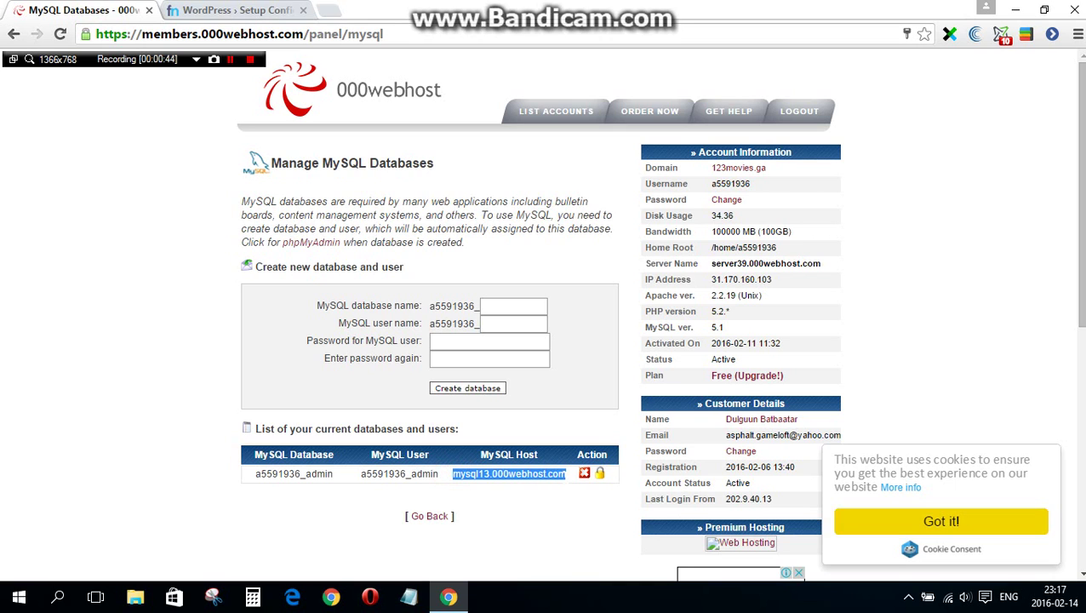
{"action": "left_click", "coordinate": [235, 9]}
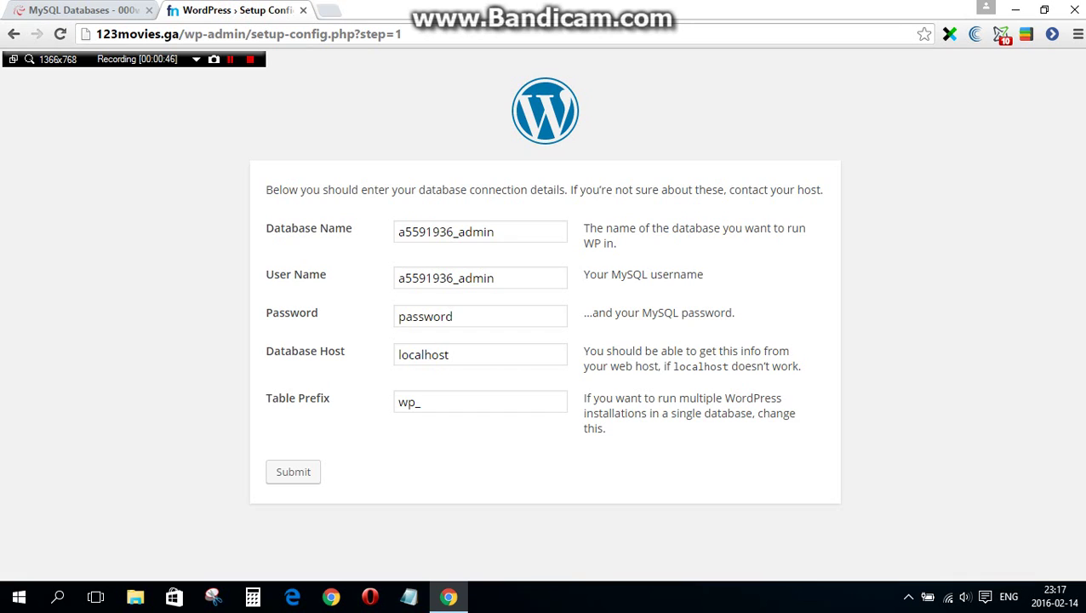
{"action": "double_click", "coordinate": [450, 357]}
{"action": "key", "text": "ctrl+v"}
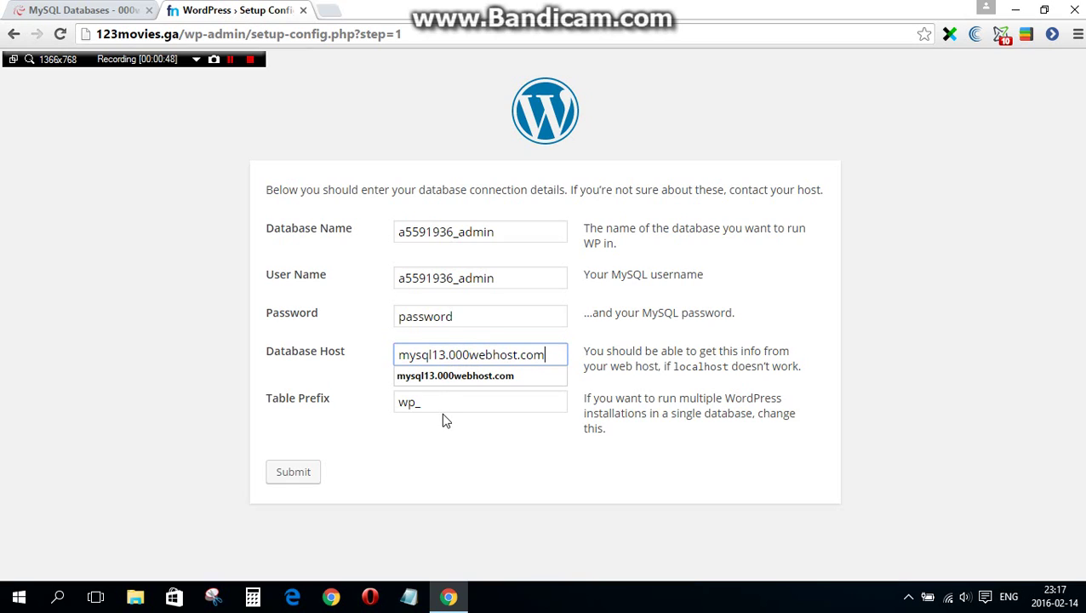
{"action": "left_click", "coordinate": [388, 499]}
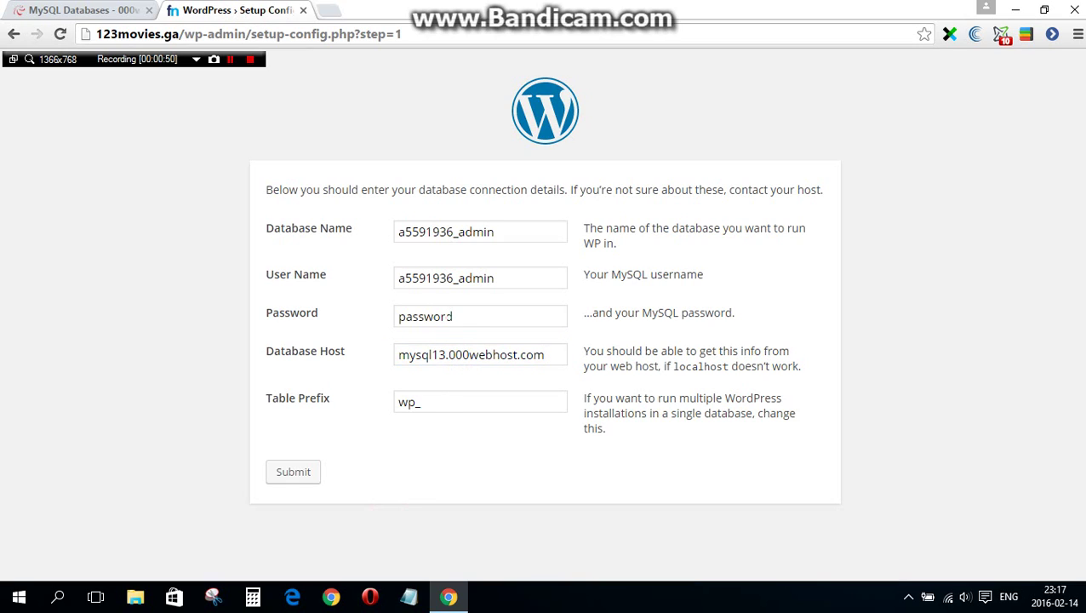
Enter the MySQL database password, submit the connection details and run the WordPress install
{"action": "double_click", "coordinate": [457, 320]}
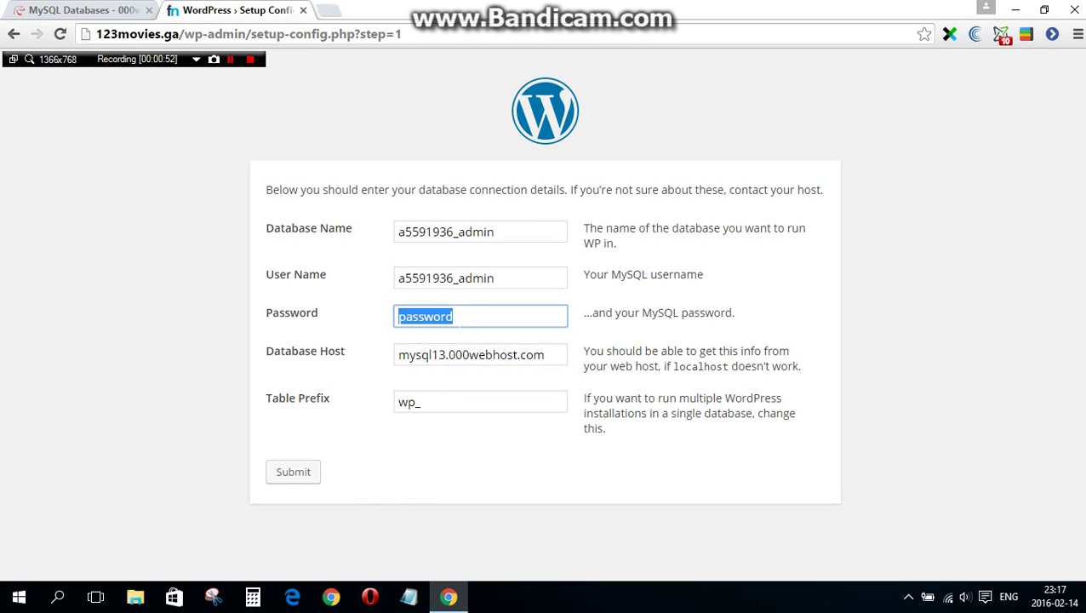
{"action": "left_click", "coordinate": [306, 474]}
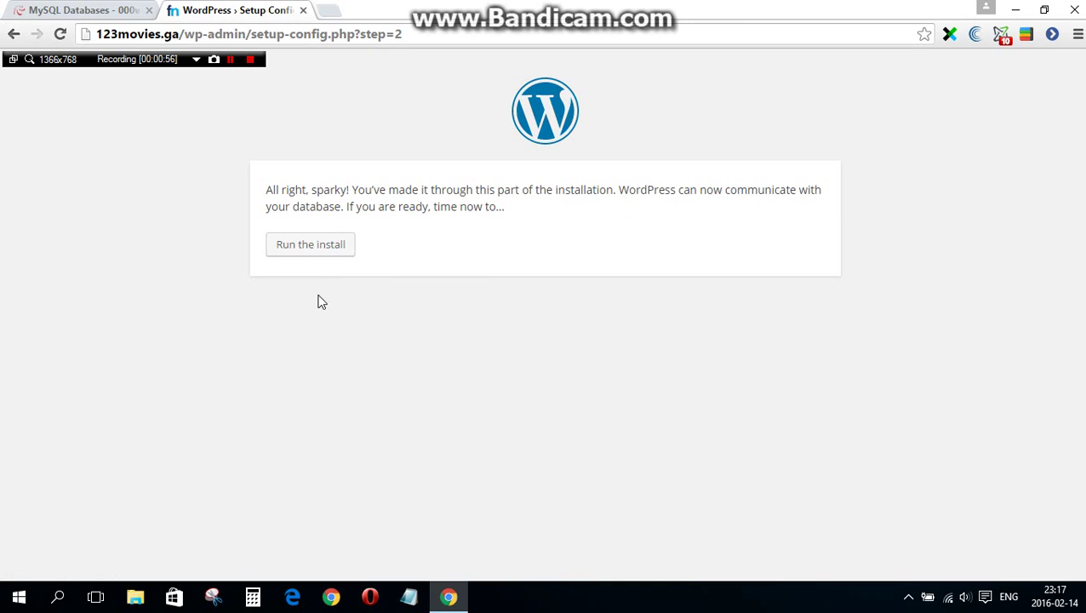
{"action": "left_click", "coordinate": [315, 257]}
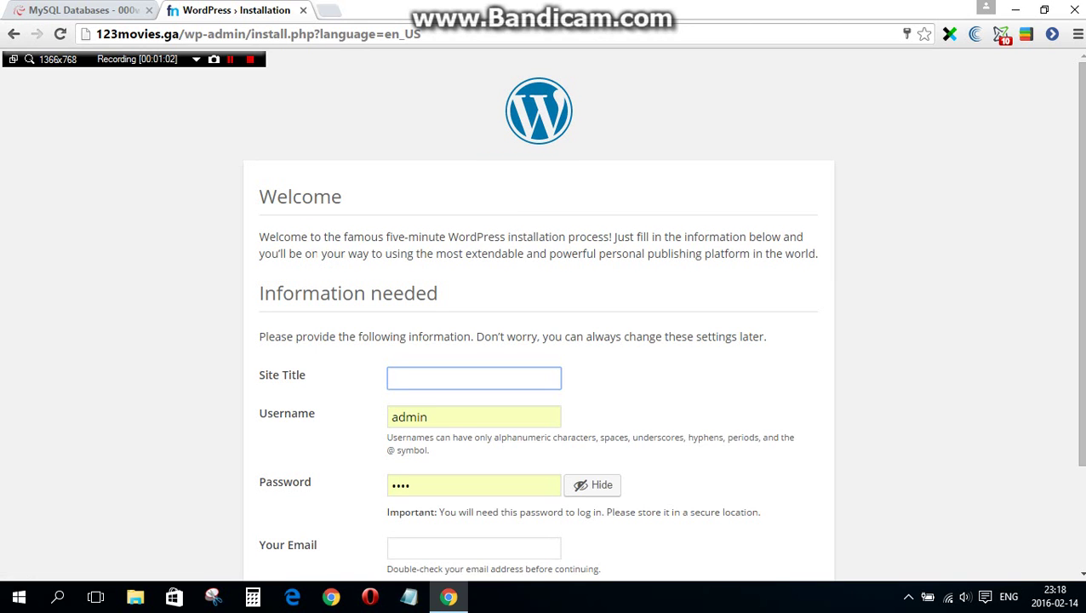
Install WordPress with the site title 123Movies, the contact e-mail filled in and search engines discouraged from indexing the site
{"action": "scroll", "coordinate": [1079, 204], "scroll_direction": "down", "scroll_amount": 1}
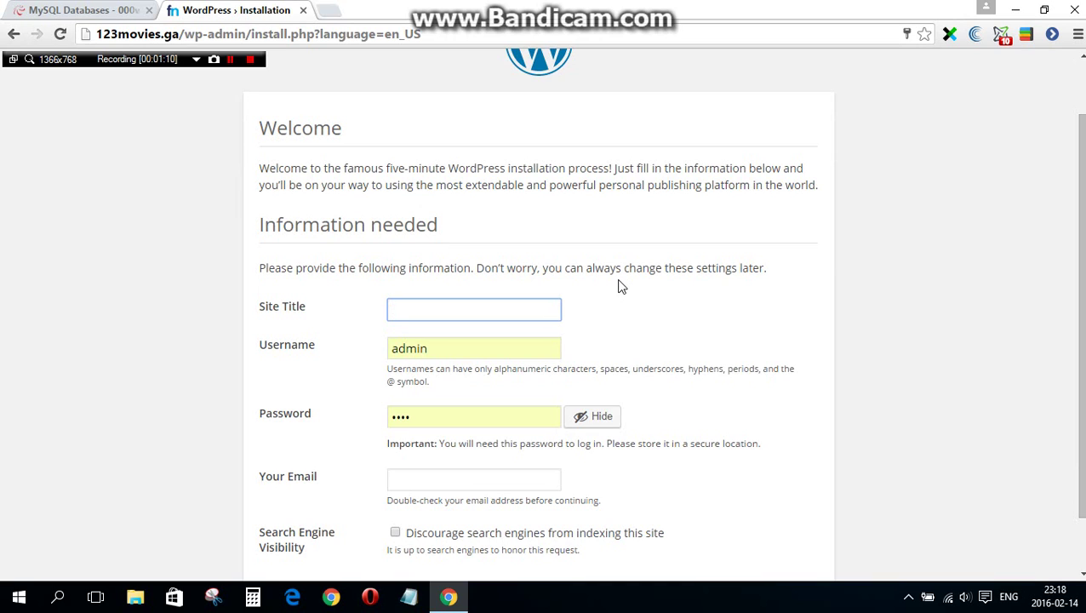
{"action": "type", "text": "123Movies"}
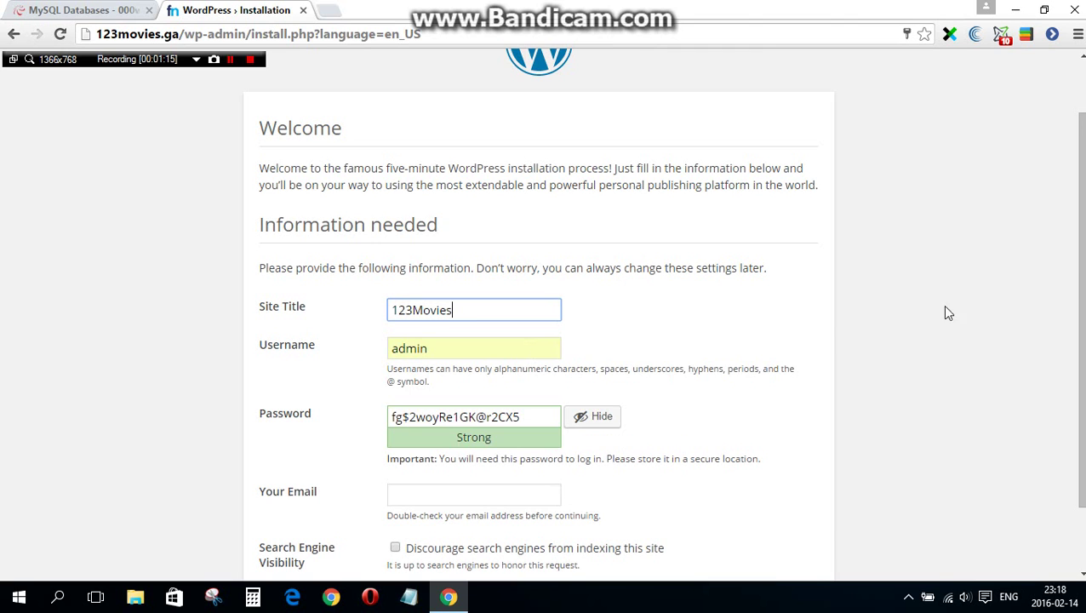
{"action": "scroll", "coordinate": [1079, 261], "scroll_direction": "down", "scroll_amount": 2}
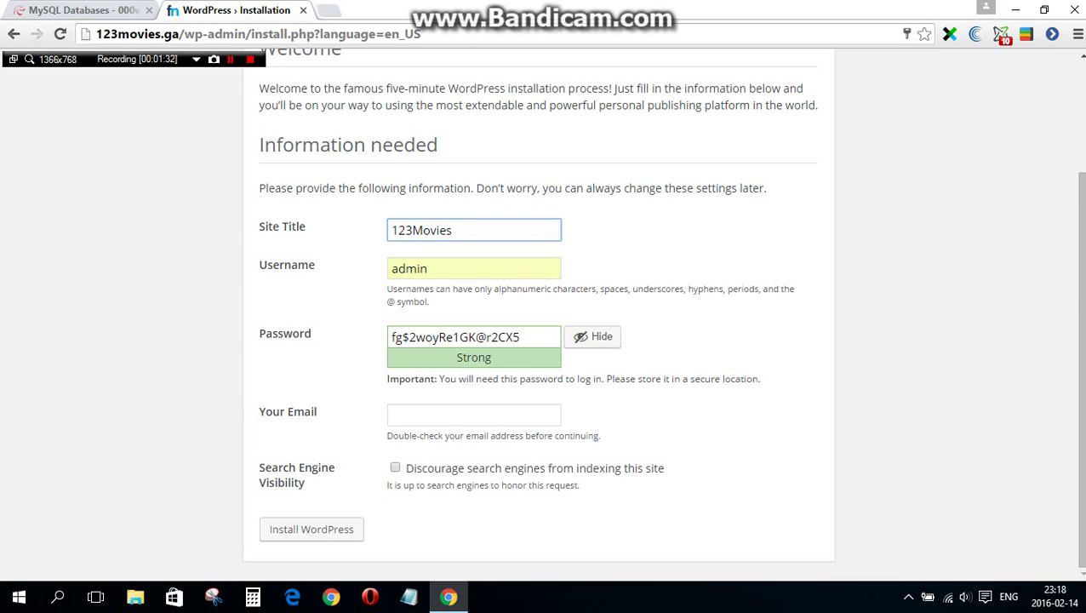
{"action": "left_click", "coordinate": [395, 470]}
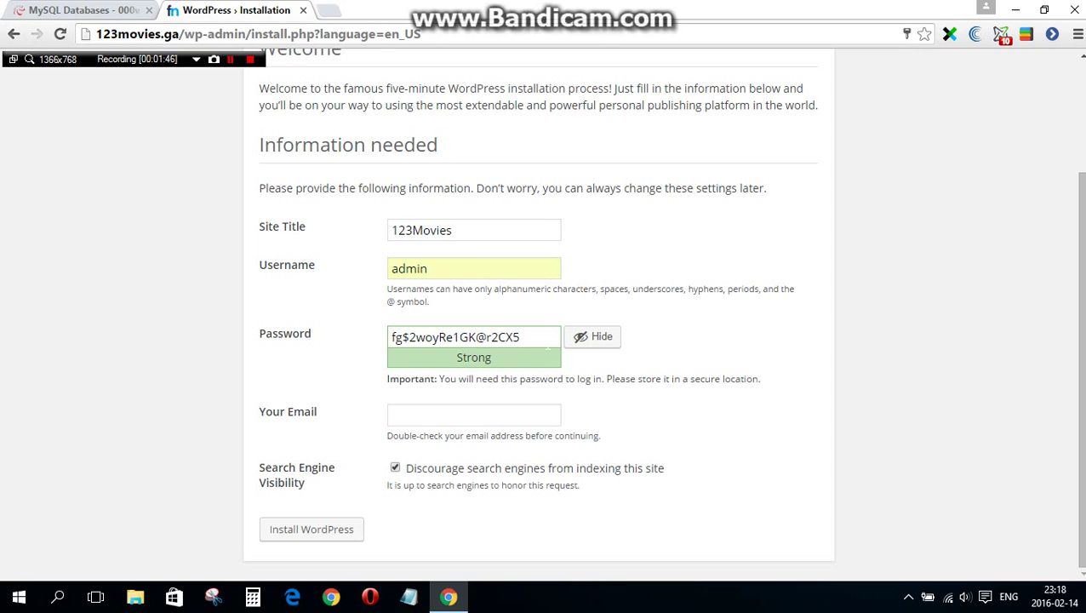
{"action": "left_click", "coordinate": [312, 529]}
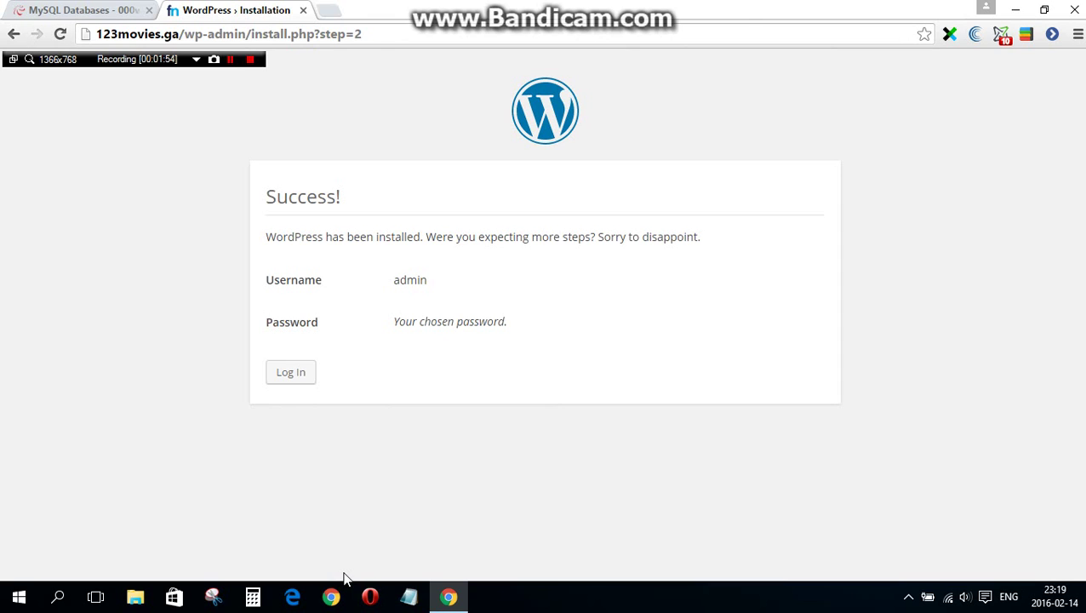
Proceed from the installation success page to the new site's login page
{"action": "left_click_drag", "start_coordinate": [262, 198], "coordinate": [351, 203]}
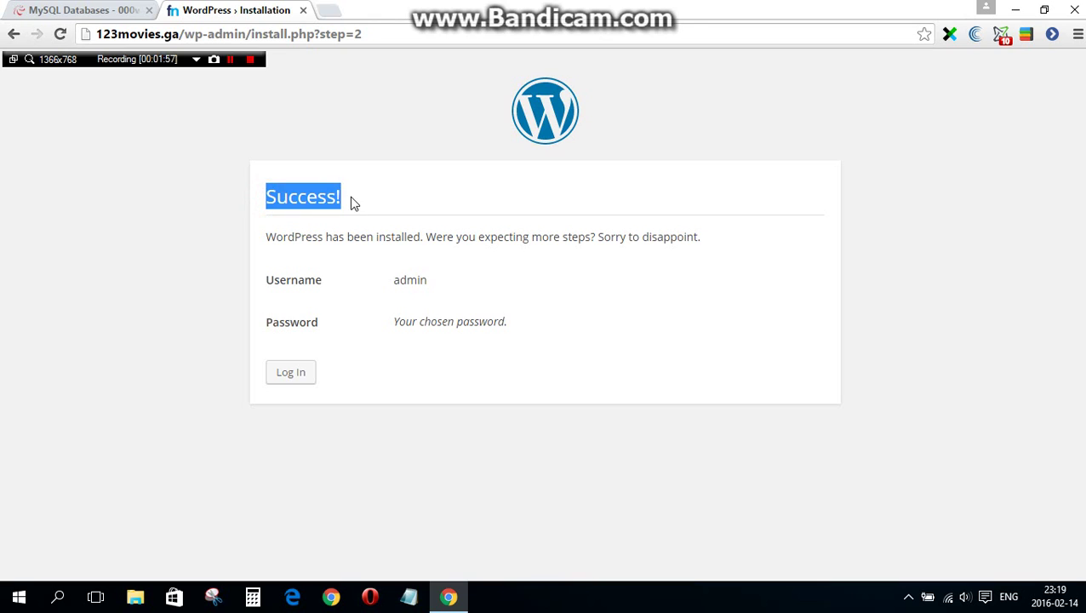
{"action": "left_click", "coordinate": [151, 234]}
{"action": "left_click", "coordinate": [286, 375]}
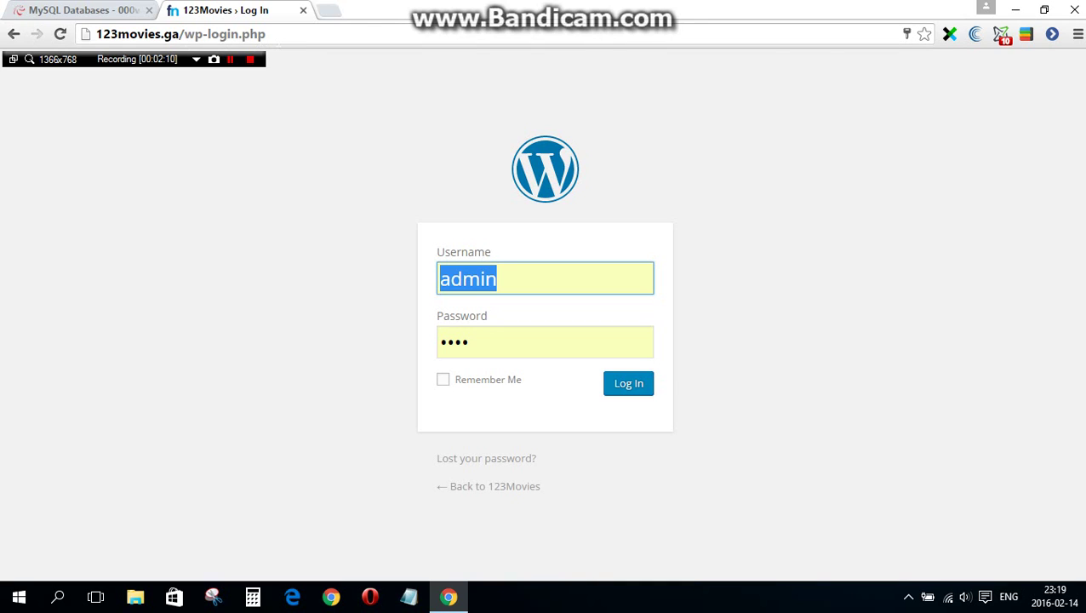
{"action": "left_click", "coordinate": [308, 89]}
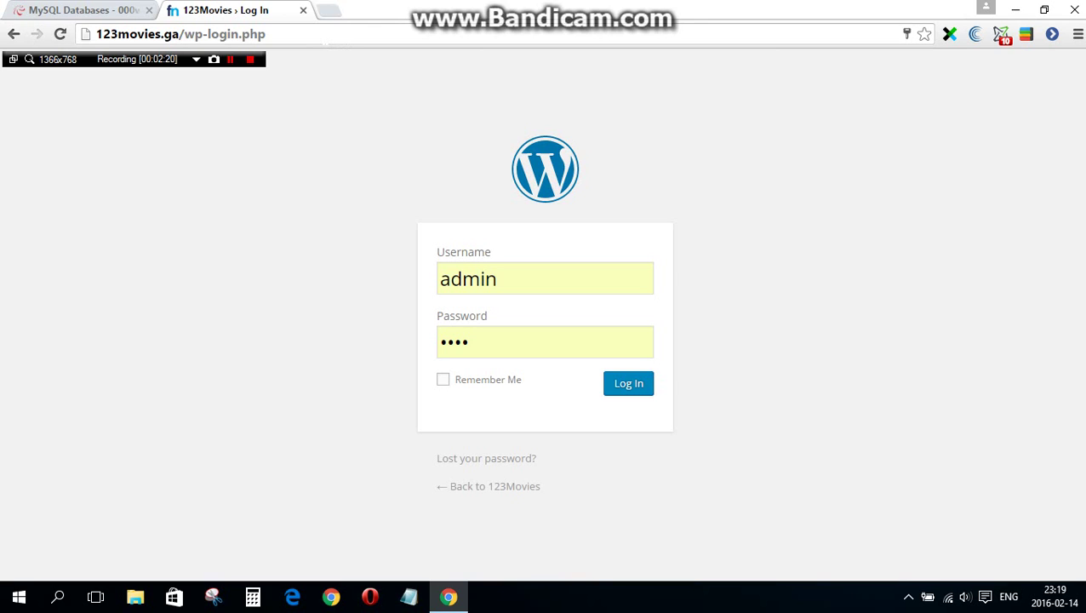
{"action": "left_click", "coordinate": [323, 38]}
{"action": "left_click", "coordinate": [323, 37]}
Log in to the 123Movies WordPress dashboard as admin with the prefilled credentials
{"action": "double_click", "coordinate": [526, 283]}
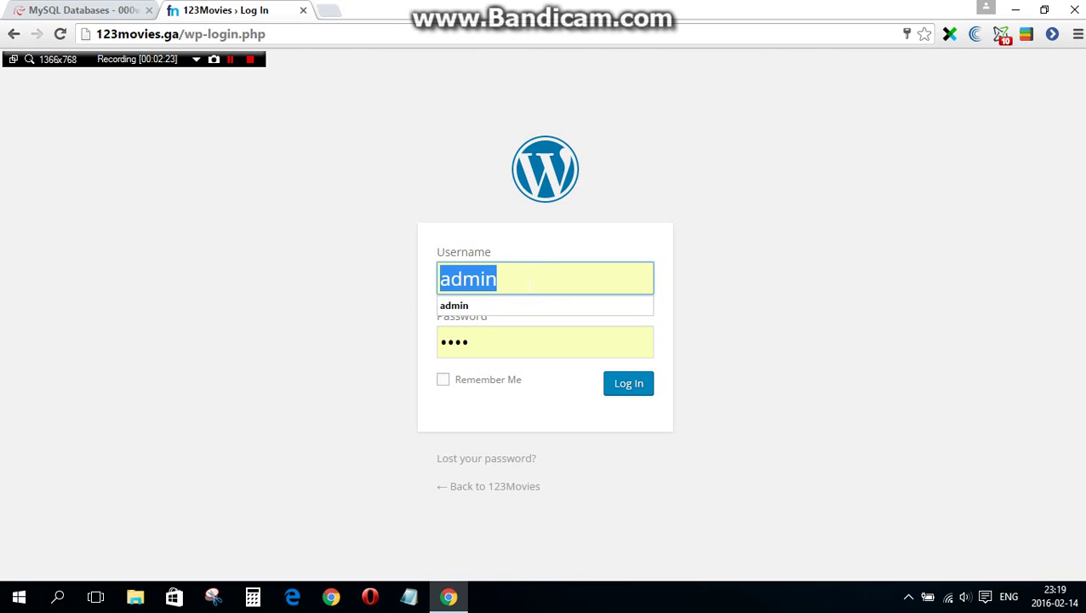
{"action": "left_click", "coordinate": [395, 291]}
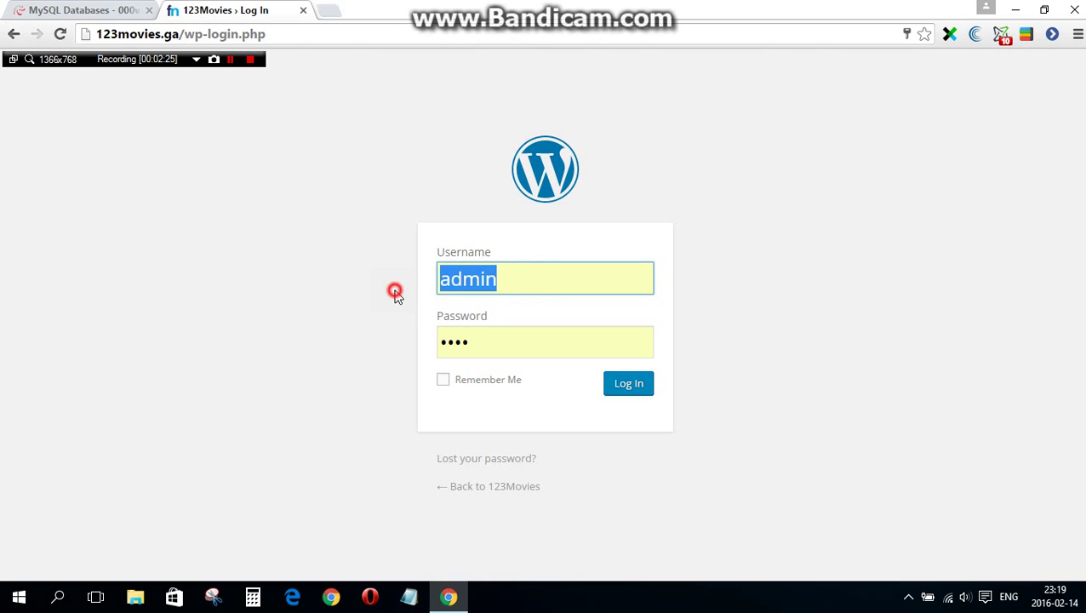
{"action": "left_click", "coordinate": [514, 385]}
{"action": "left_click", "coordinate": [610, 390]}
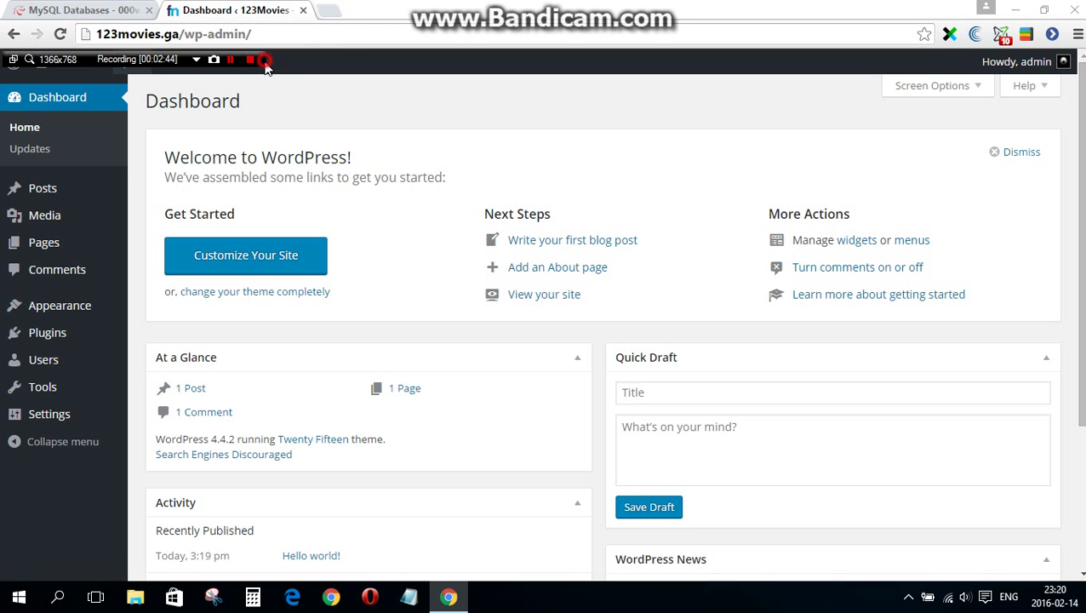
Open the 123Movies site's front page in a new tab, then return to its WordPress dashboard
{"action": "right_click", "coordinate": [95, 61]}
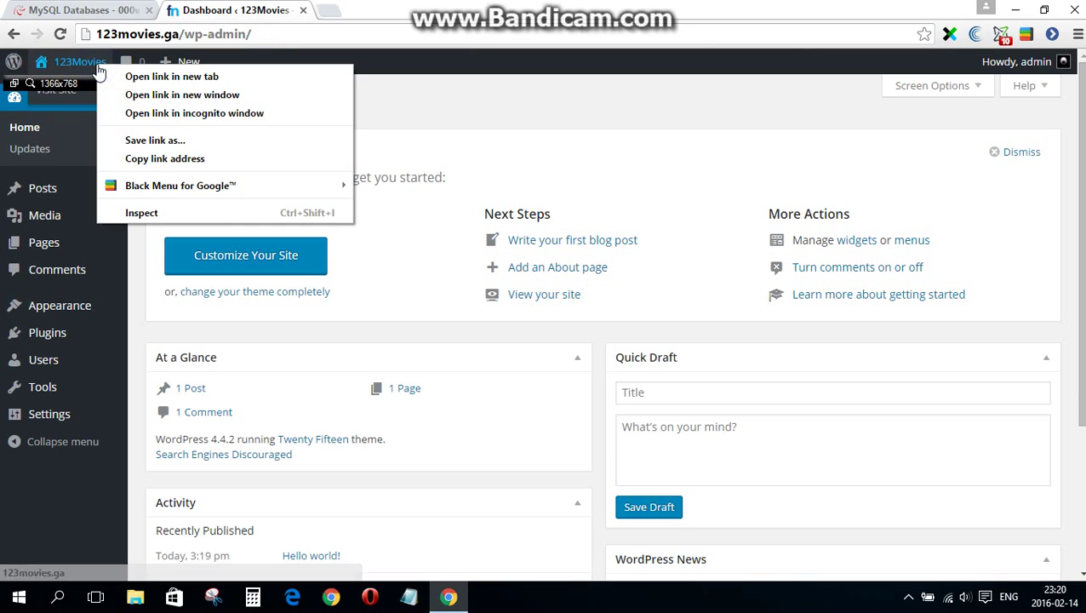
{"action": "left_click", "coordinate": [111, 74]}
{"action": "left_click", "coordinate": [372, 10]}
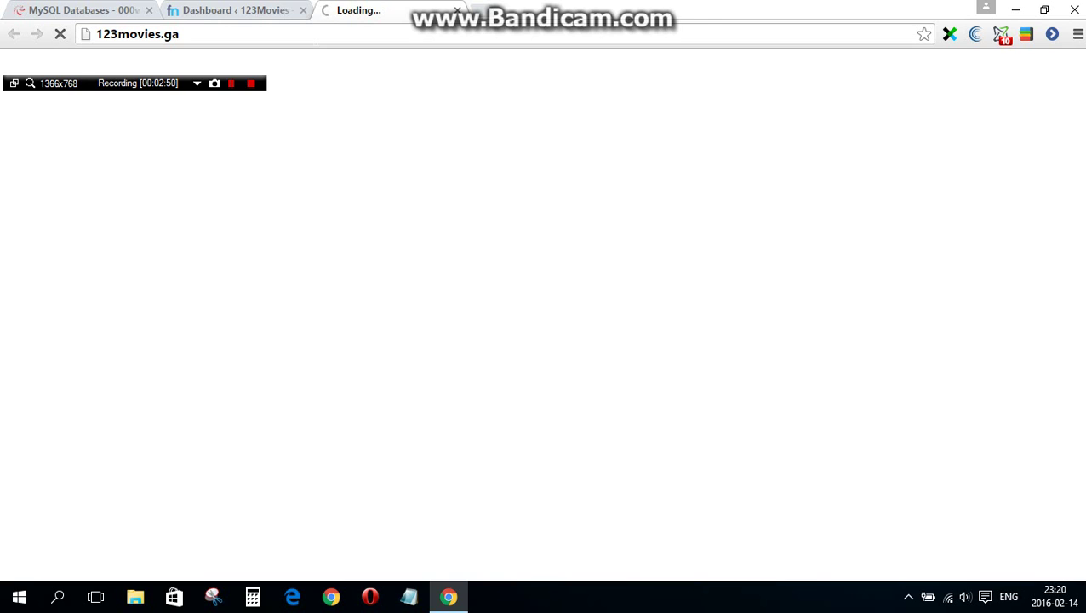
{"action": "left_click", "coordinate": [302, 38]}
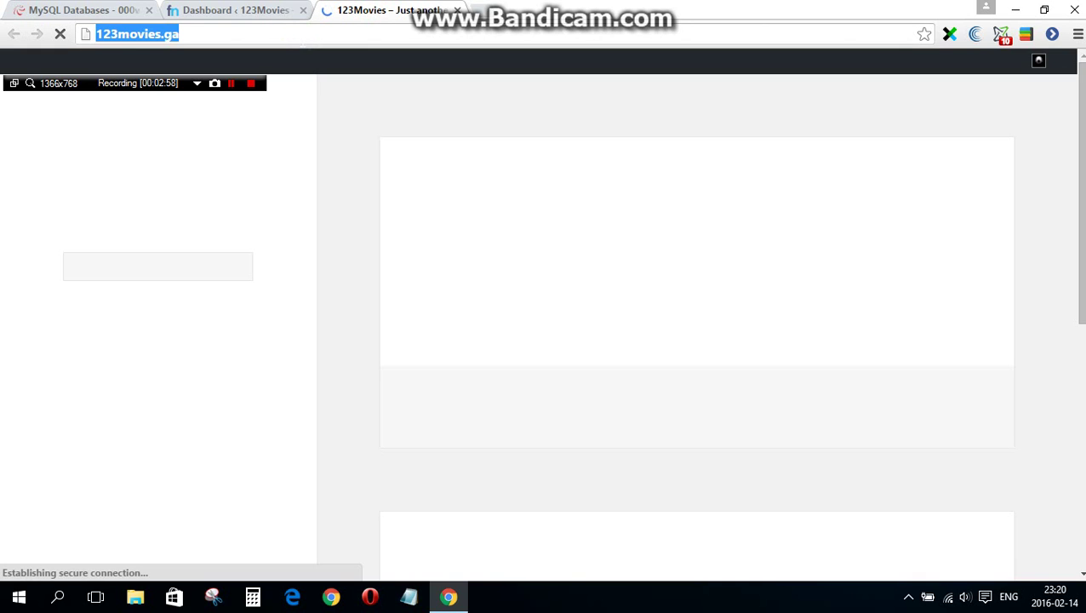
{"action": "left_click", "coordinate": [35, 9]}
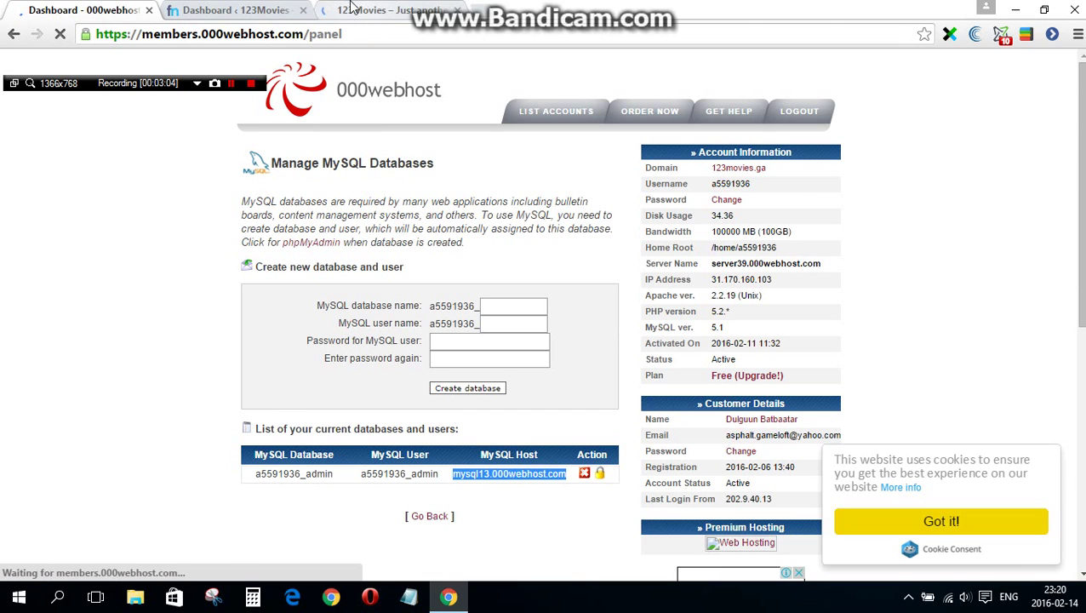
{"action": "left_click", "coordinate": [290, 9]}
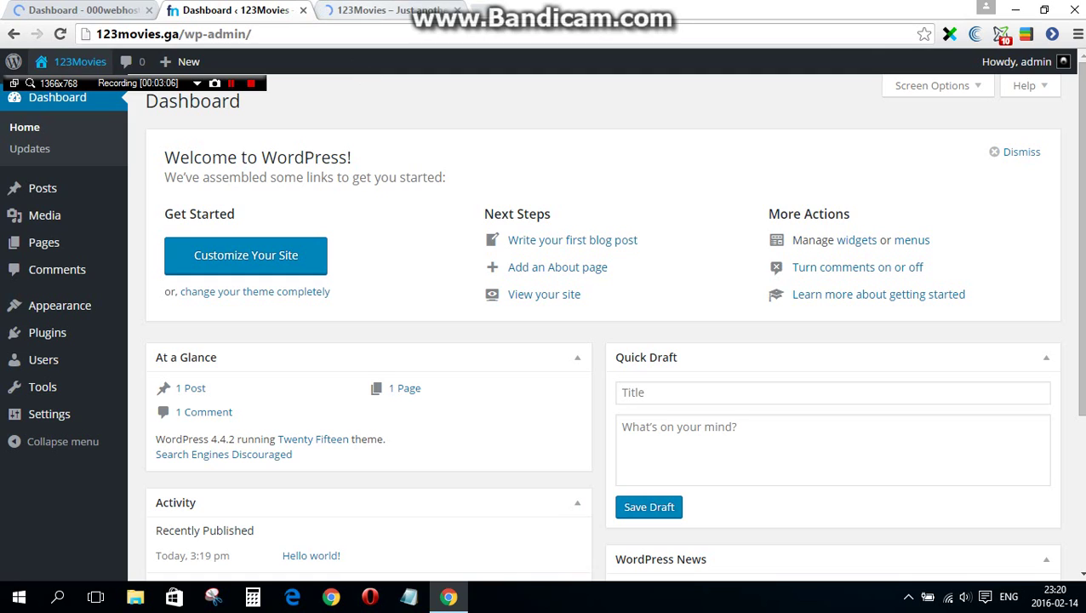
Switch to the live 123Movies front page and look over its default post, sidebar and footer
{"action": "left_click", "coordinate": [262, 81]}
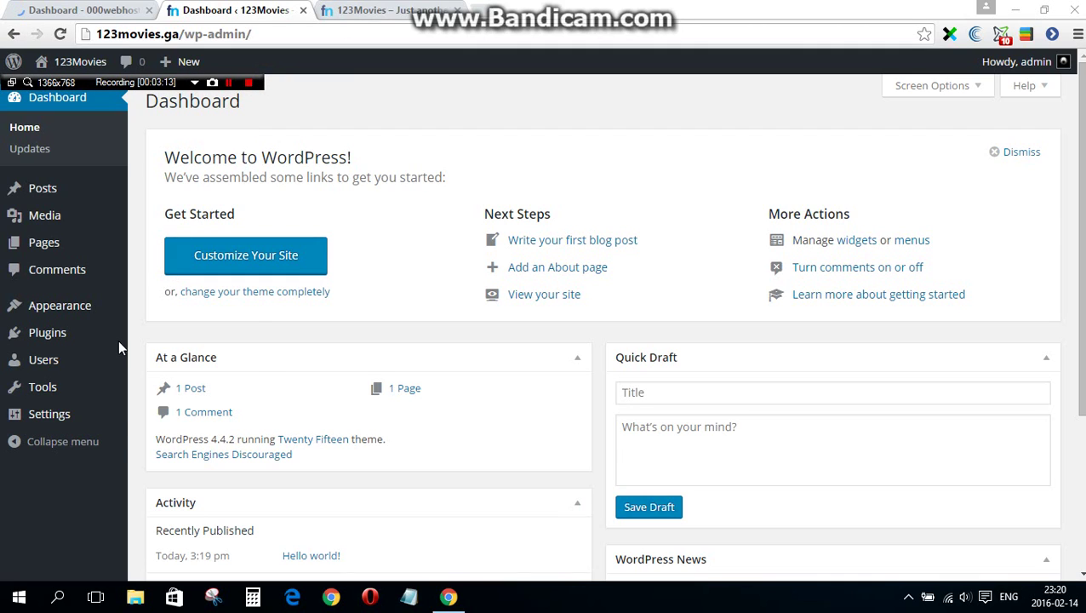
{"action": "mouse_move", "coordinate": [88, 306]}
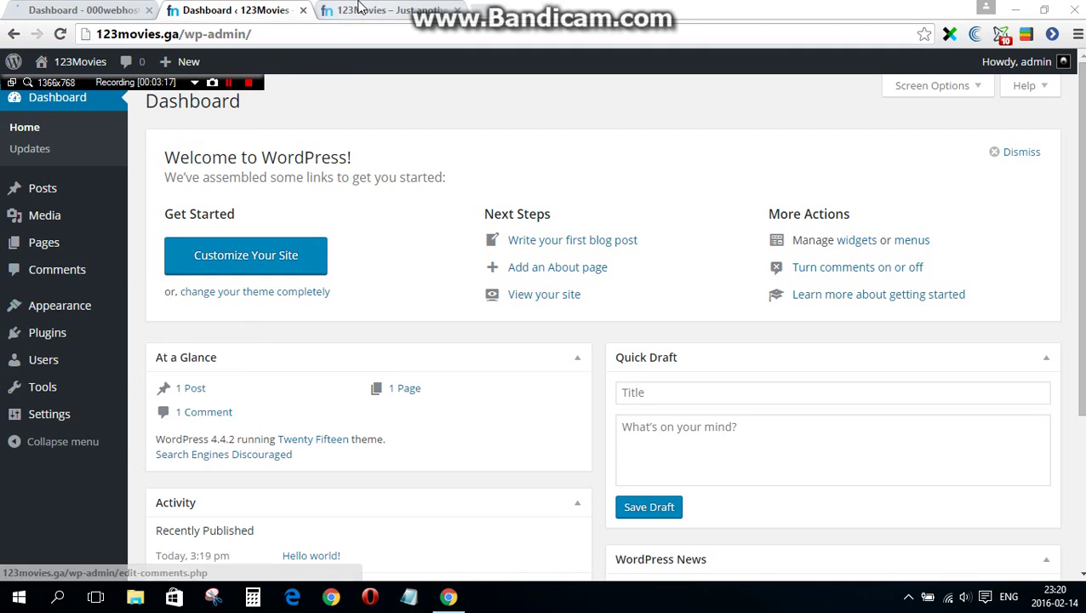
{"action": "left_click", "coordinate": [359, 9]}
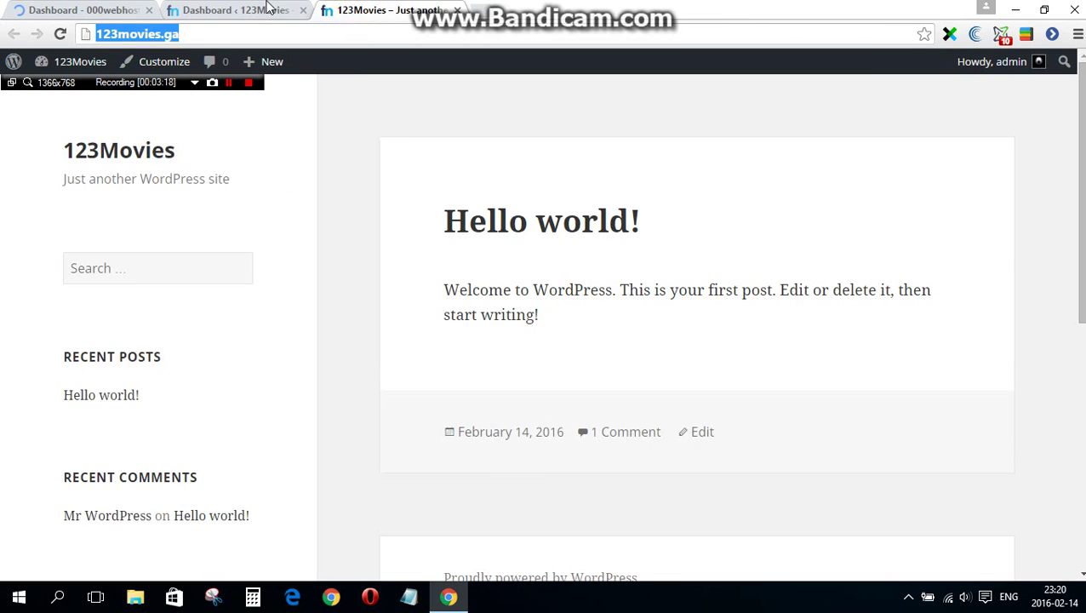
{"action": "left_click", "coordinate": [427, 98]}
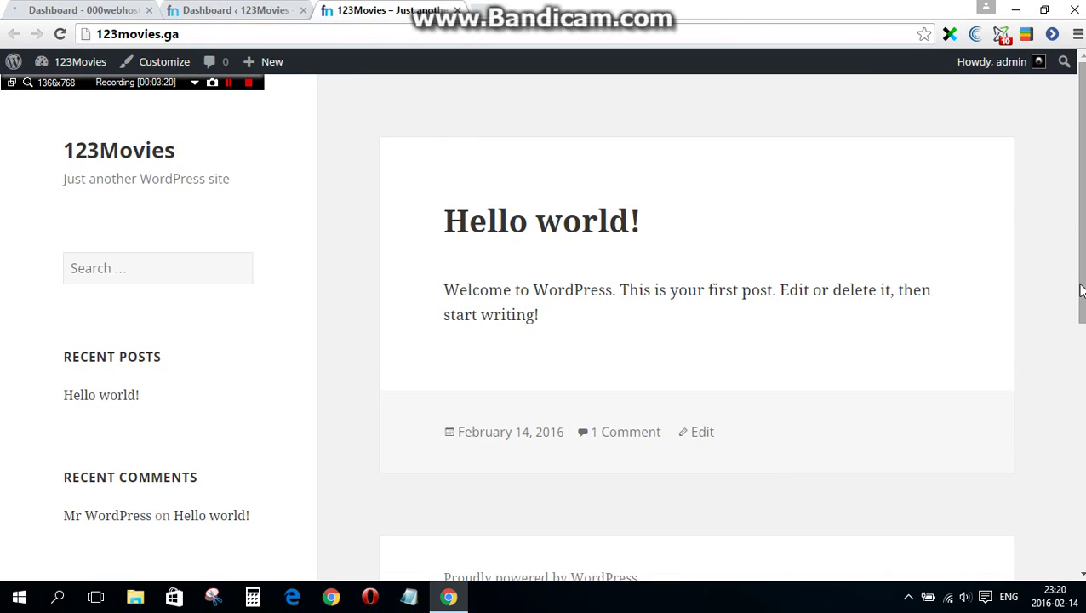
{"action": "left_click_drag", "start_coordinate": [1081, 291], "coordinate": [1078, 352]}
{"action": "scroll", "coordinate": [980, 160], "scroll_direction": "up", "scroll_amount": 4}
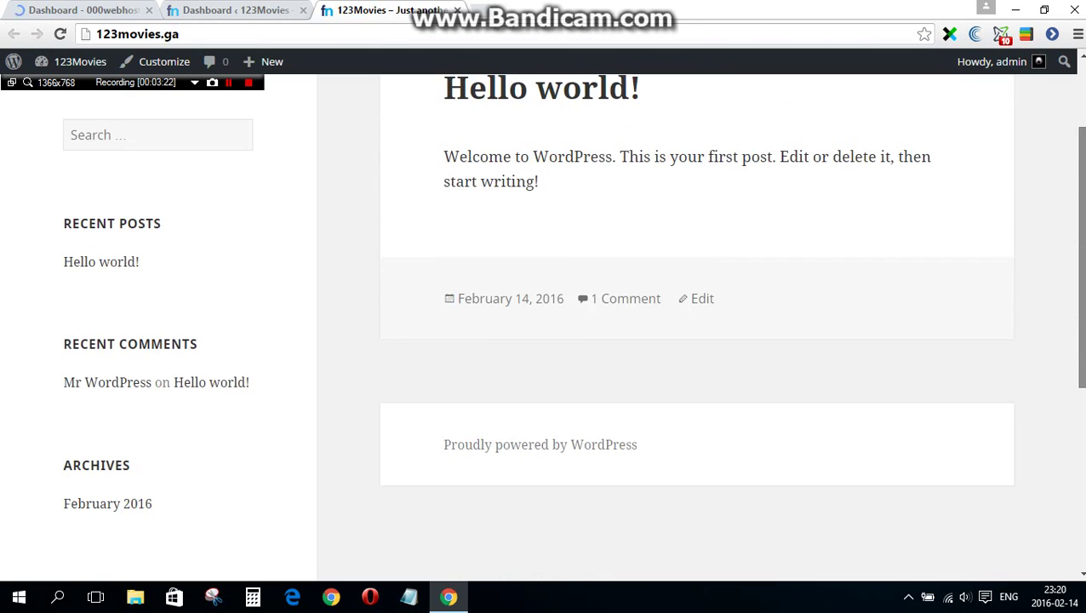
Return to the 123Movies WordPress dashboard and read the welcome heading and its introductory line
{"action": "left_click", "coordinate": [284, 9]}
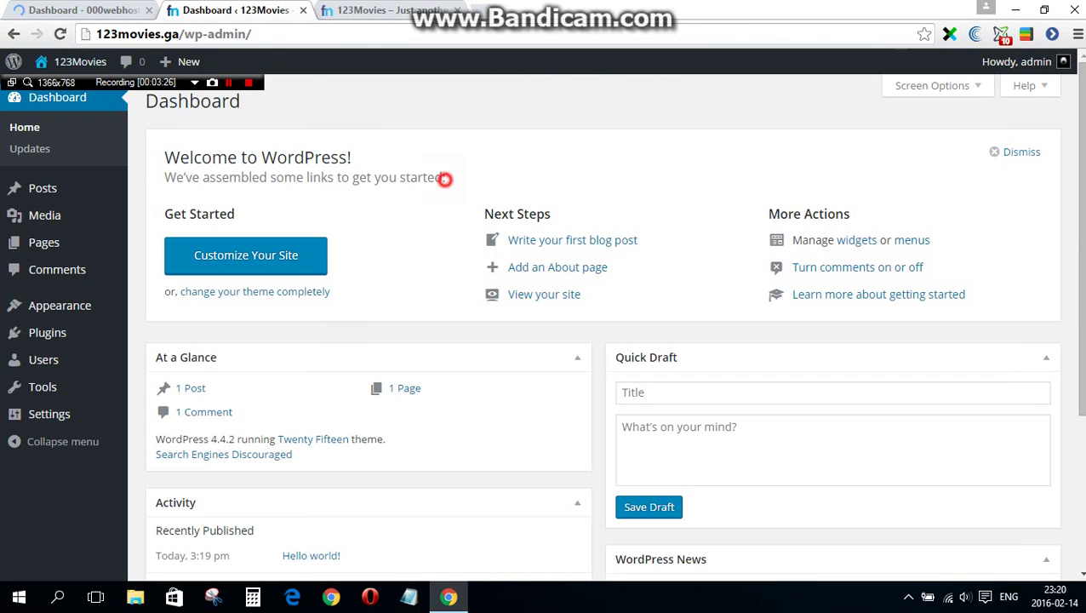
{"action": "left_click_drag", "start_coordinate": [444, 177], "coordinate": [167, 164]}
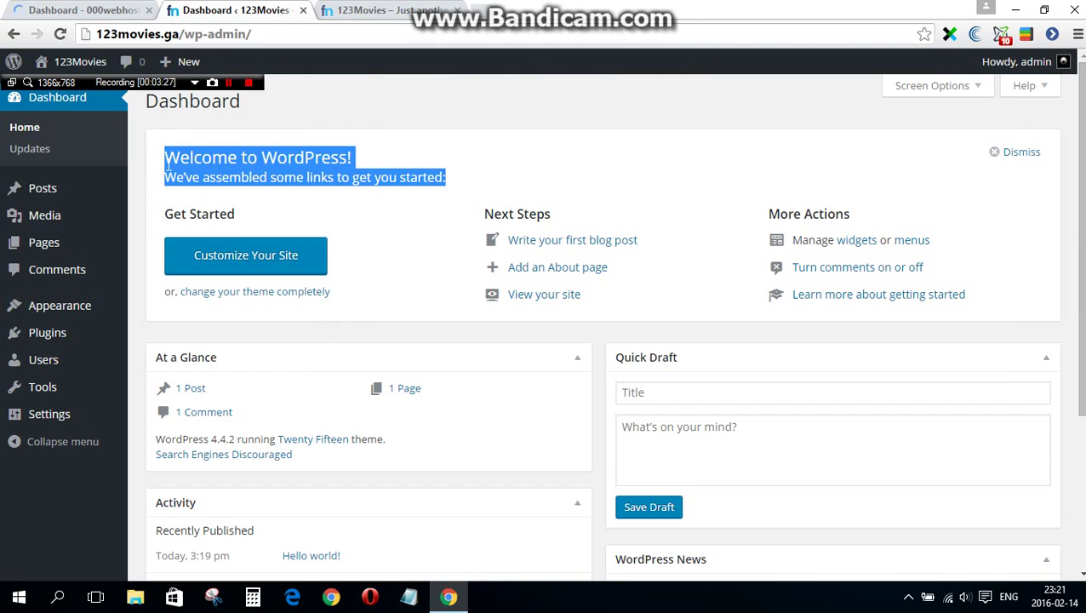
{"action": "left_click", "coordinate": [346, 105]}
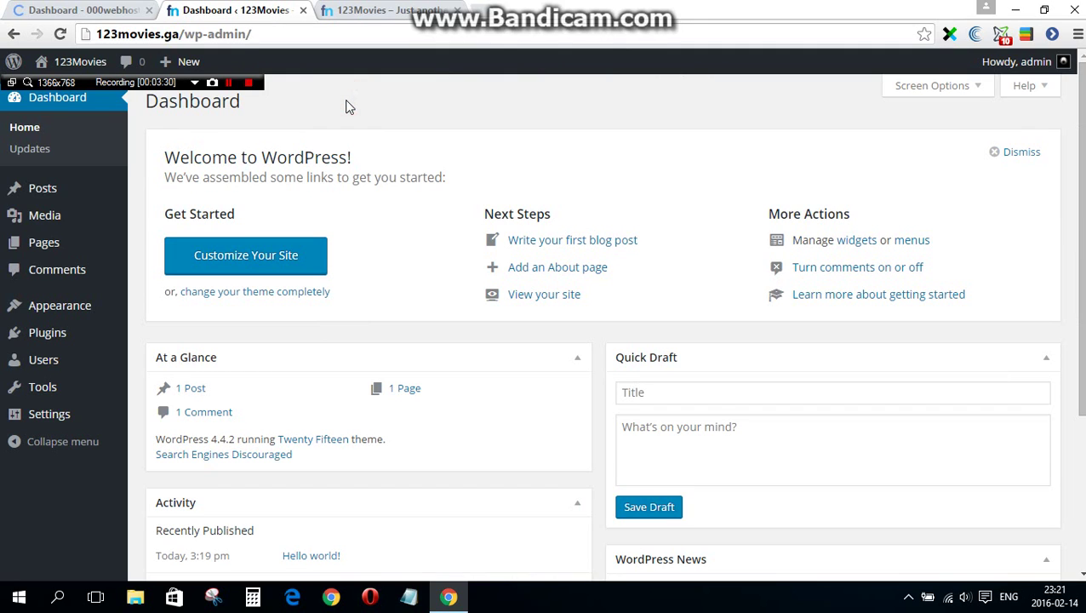